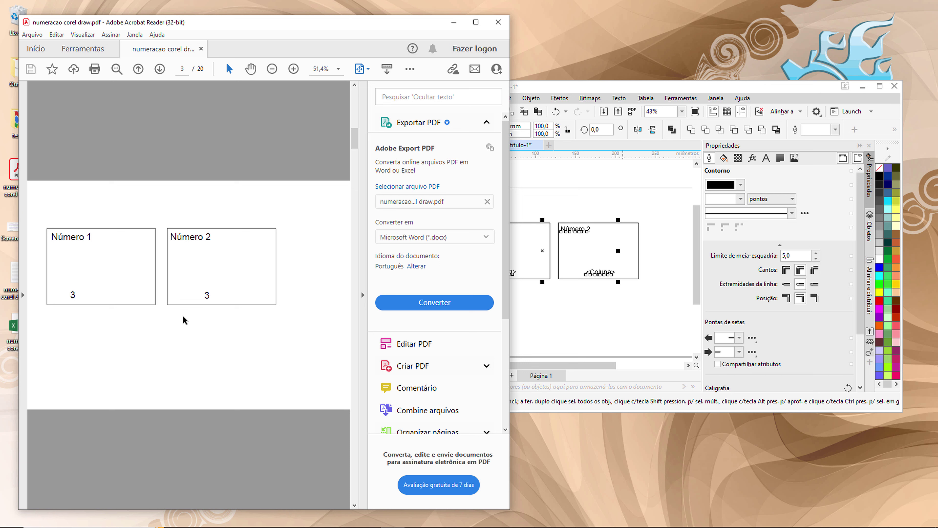
Page through the sample PDF to examine the sequential numbering in the Número 1 and Número 2 boxes
scroll(190, 313, "down", 11)
scroll(191, 313, "down", 4)
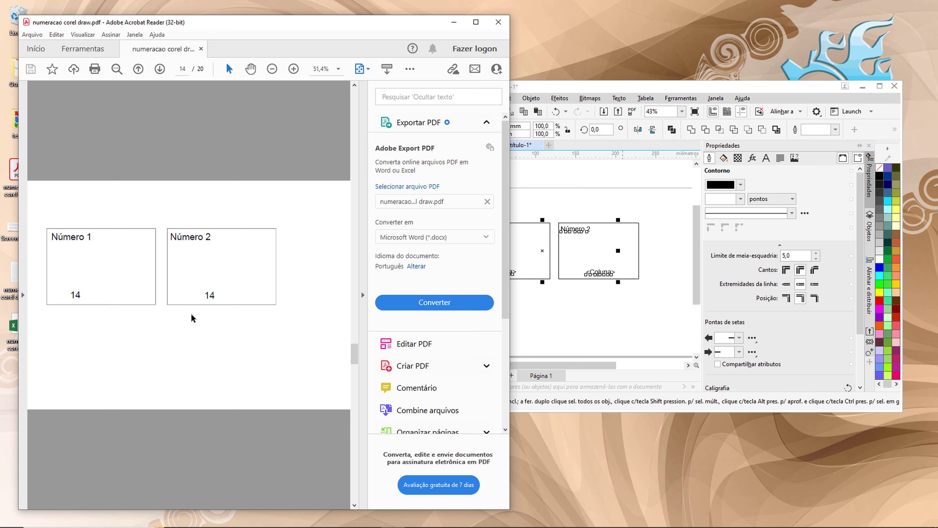
scroll(191, 317, "down", 2)
scroll(192, 313, "down", 1)
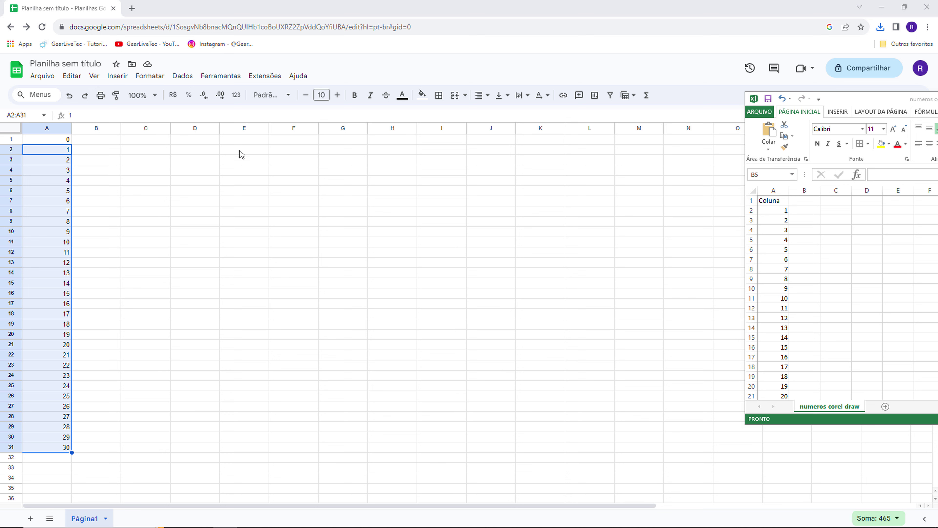
Examine the number sequence in column A of the Google Sheets spreadsheet, from cell A1 to A31
left_click(55, 140)
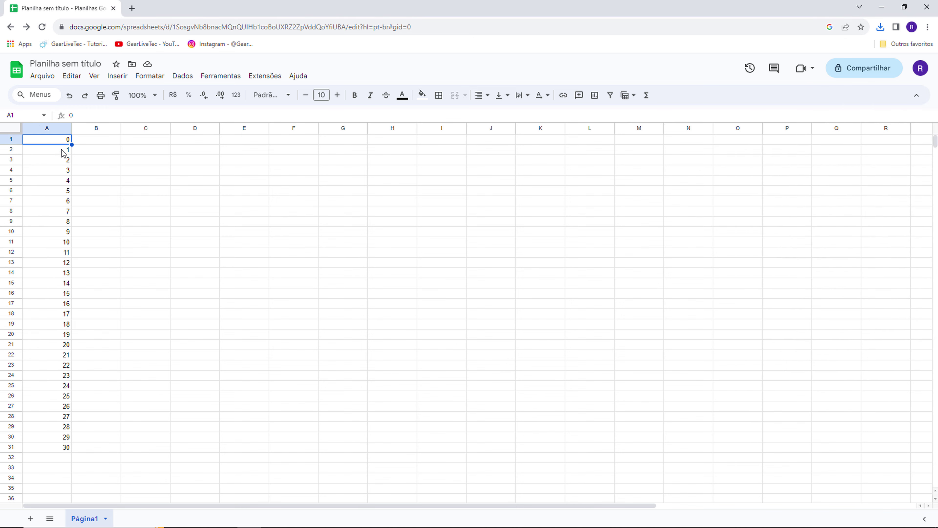
key("Down")
key("Down")
key("Down")
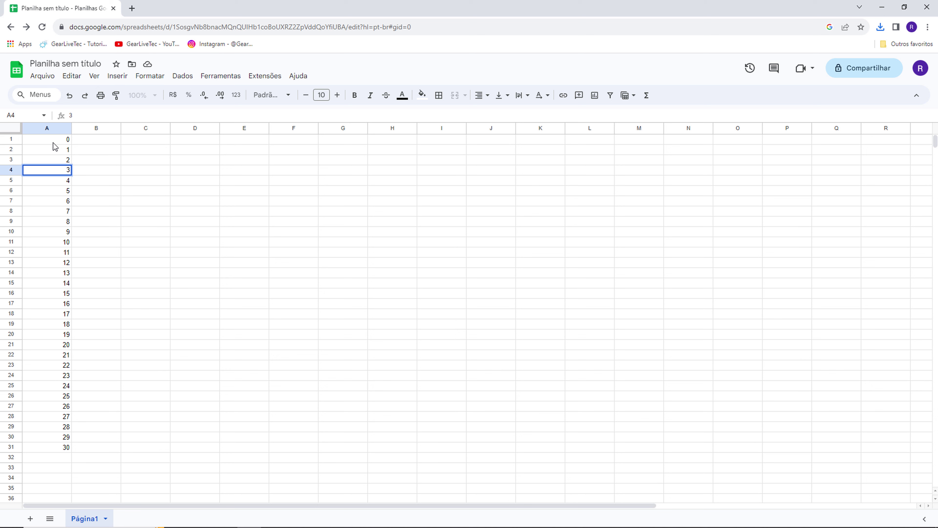
left_click_drag(55, 139, 59, 450)
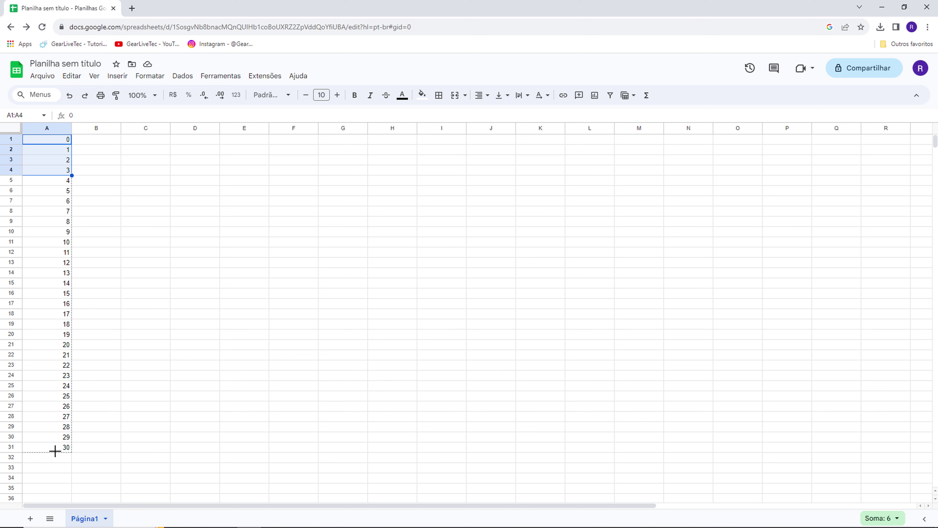
left_click_drag(54, 451, 54, 451)
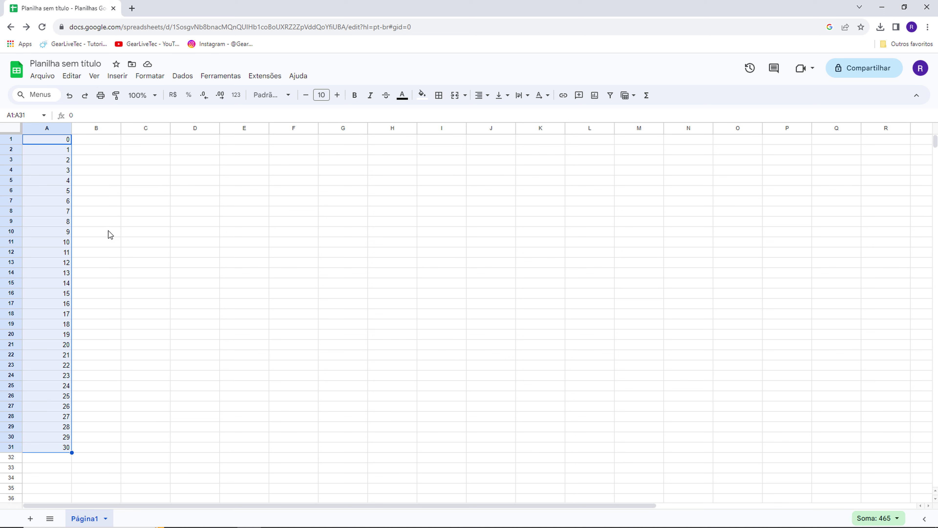
Review the Google Sheets number column and switch to the Excel workbook to compare its layout
left_click(110, 167)
left_click_drag(60, 137, 59, 427)
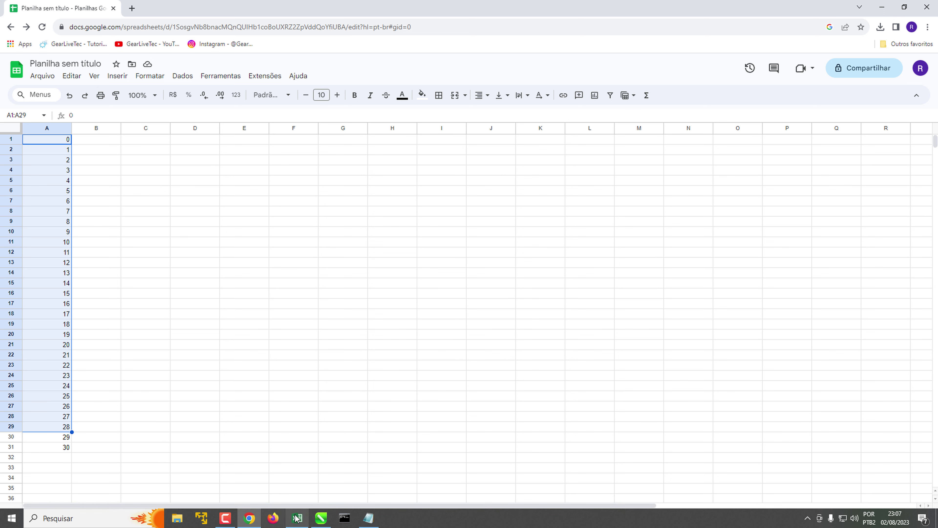
left_click(297, 514)
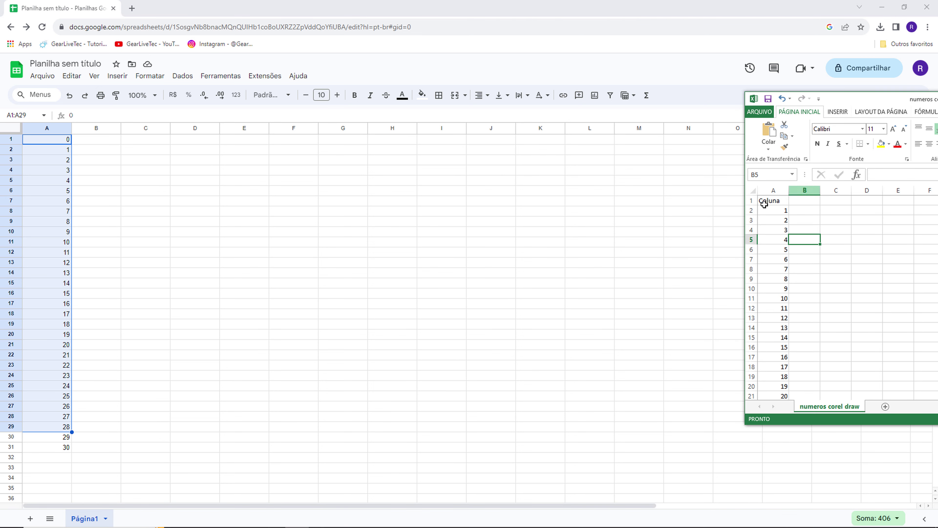
left_click(35, 78)
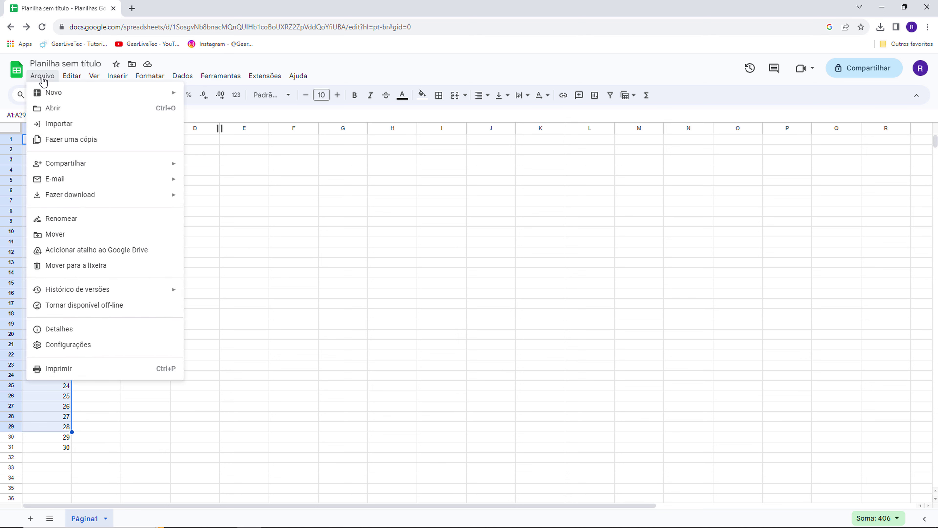
mouse_move(58, 200)
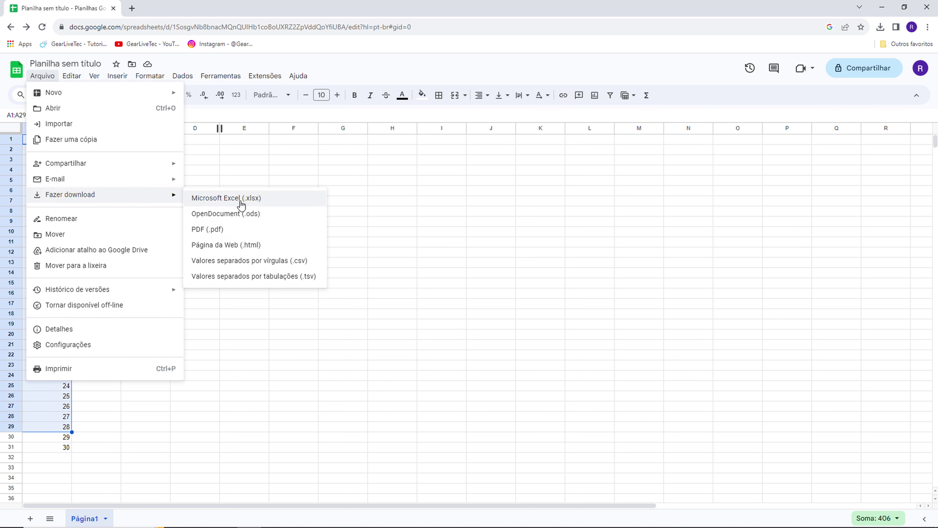
left_click(281, 261)
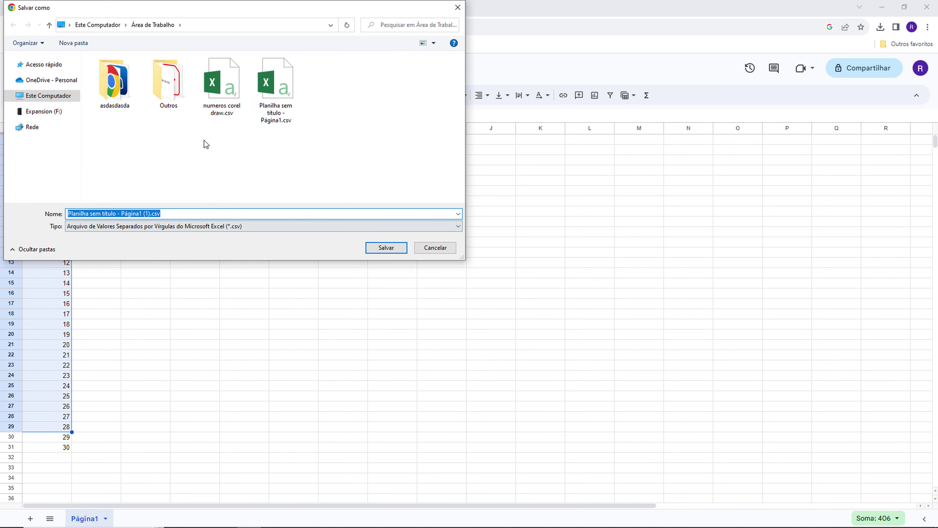
left_click(436, 248)
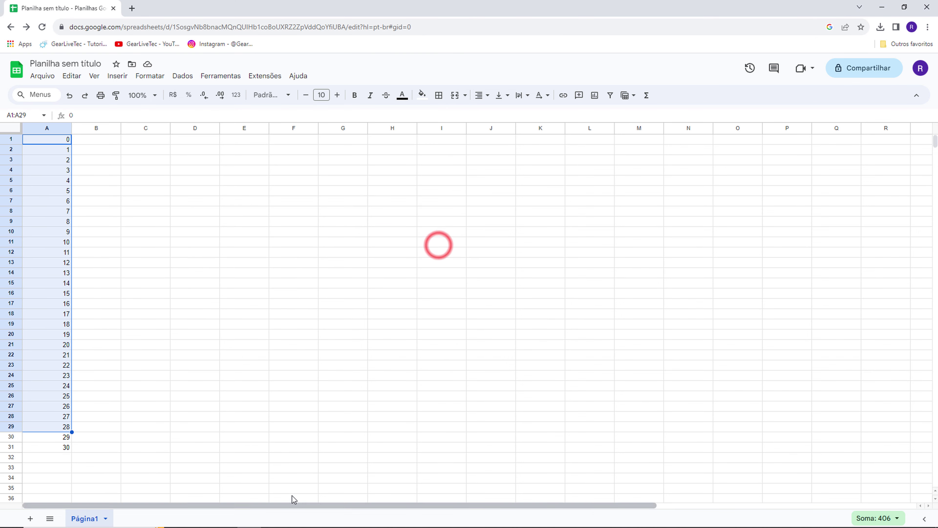
key("alt+Tab")
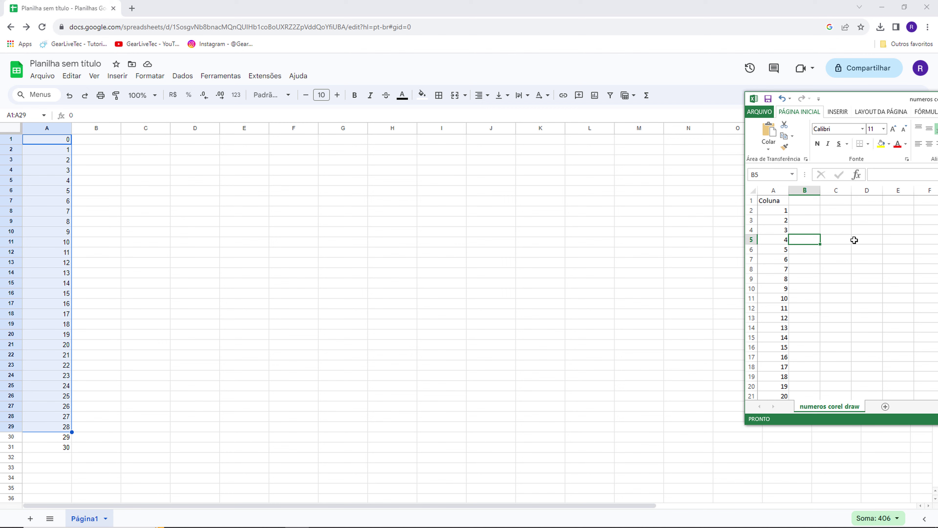
key("F12")
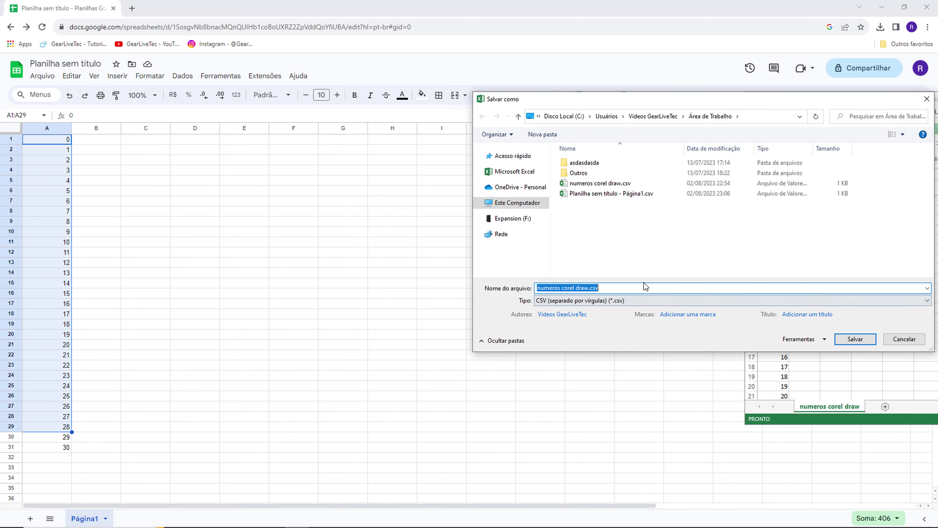
left_click(614, 300)
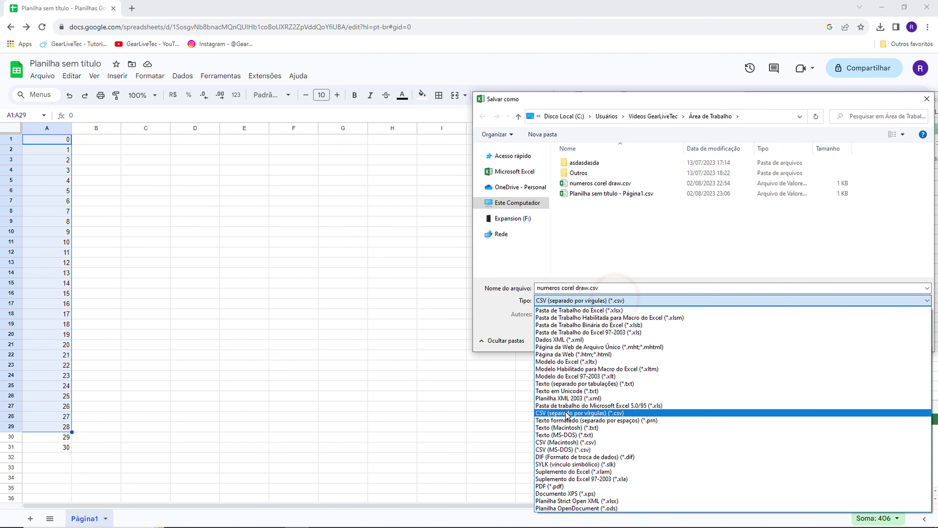
left_click(554, 414)
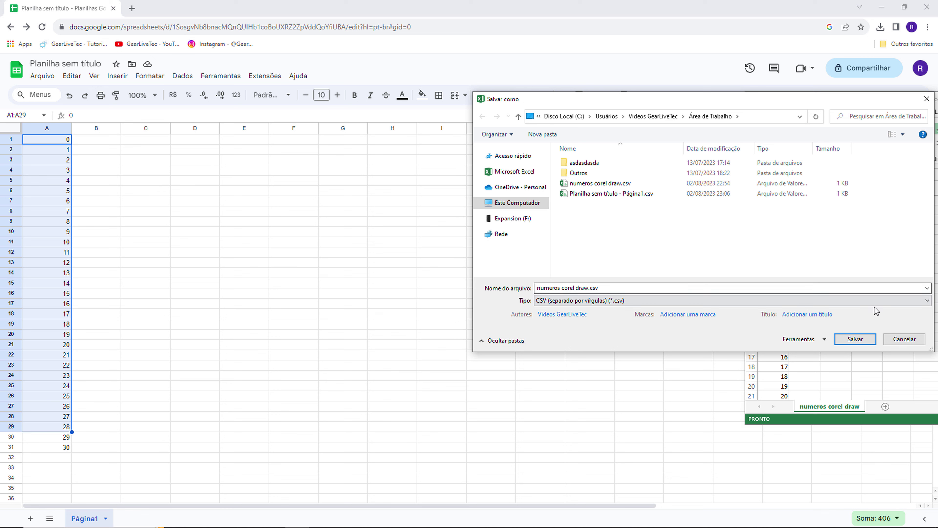
left_click(900, 339)
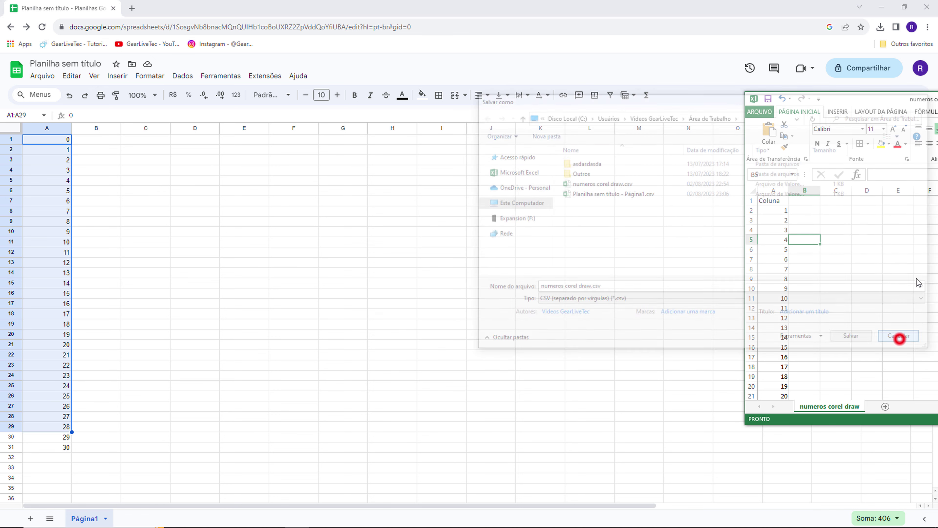
Compare the first cell and the numbers below it in column A of the Excel and Google Sheets tables
left_click(776, 201)
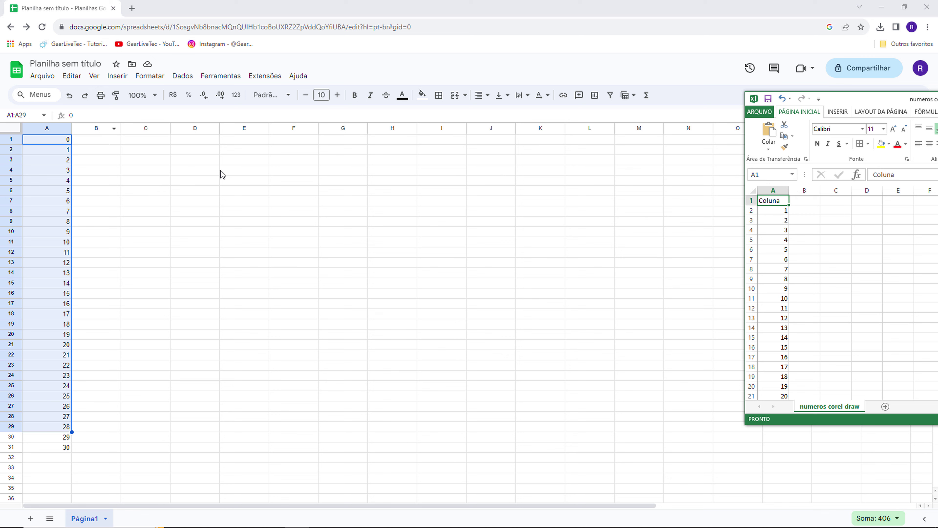
left_click(757, 207)
left_click(774, 210)
left_click_drag(775, 213, 780, 318)
left_click(52, 140)
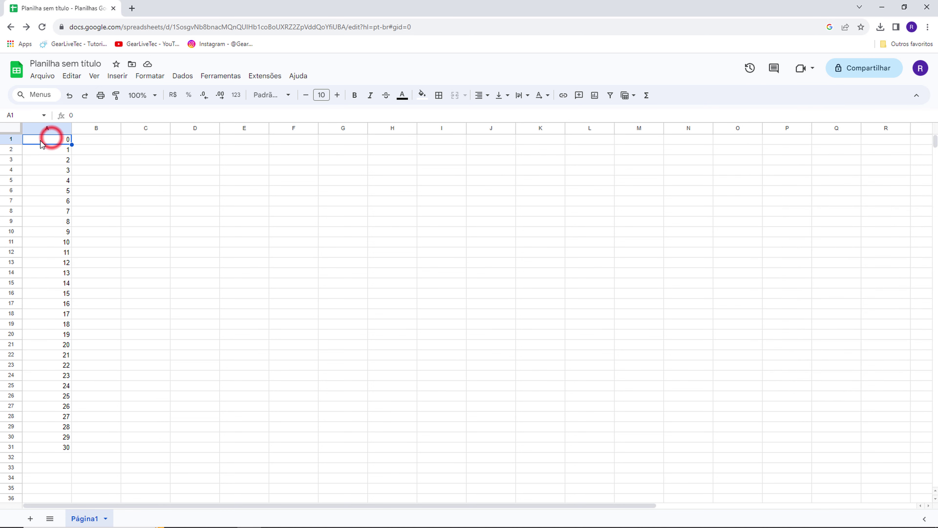
left_click_drag(49, 149, 51, 357)
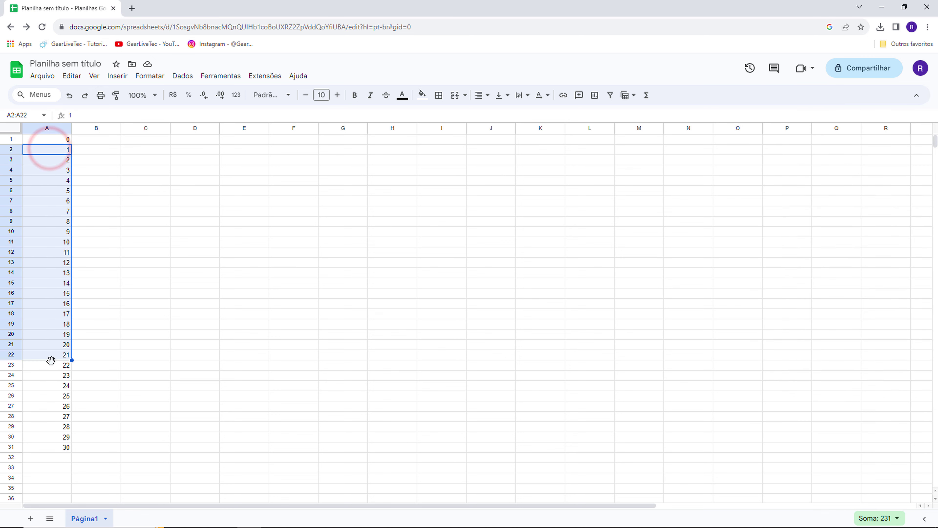
Minimize the spreadsheets, switch to CorelDRAW and start creating a print merge for the two-box page
left_click(880, 8)
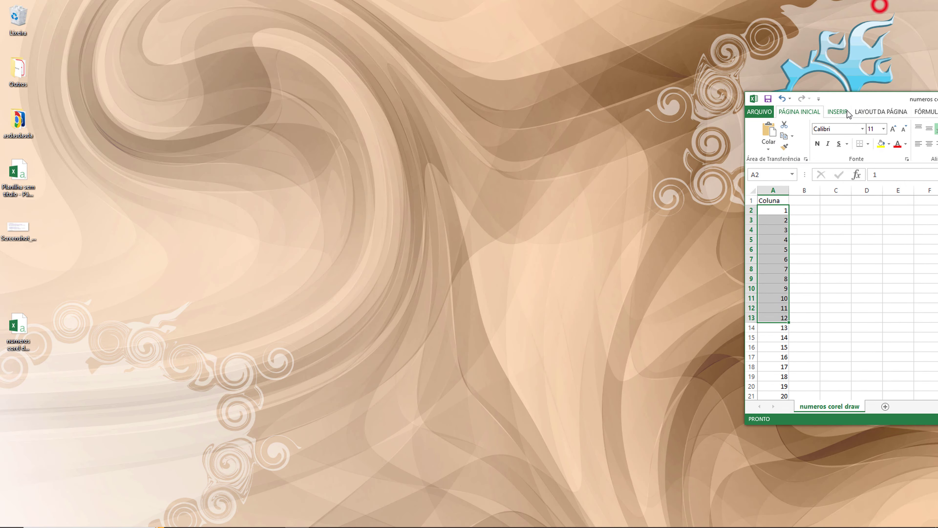
left_click(832, 94)
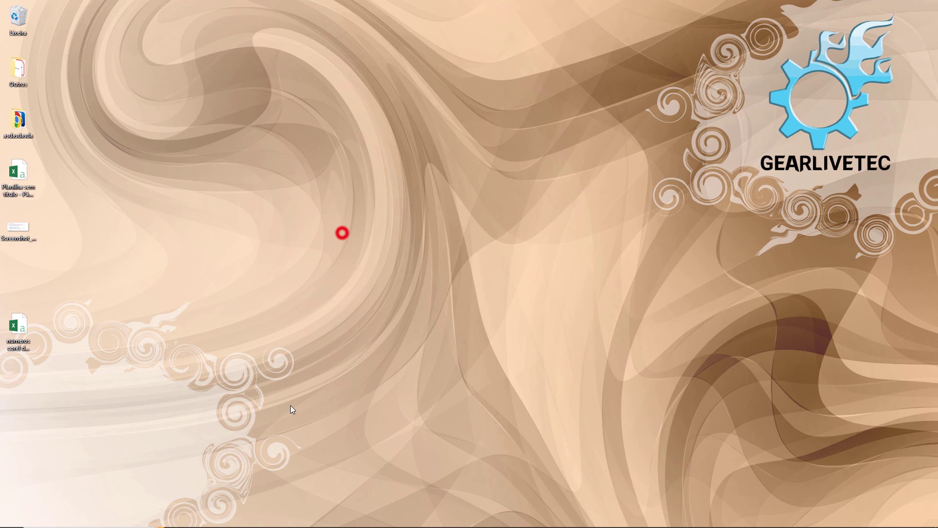
left_click(320, 518)
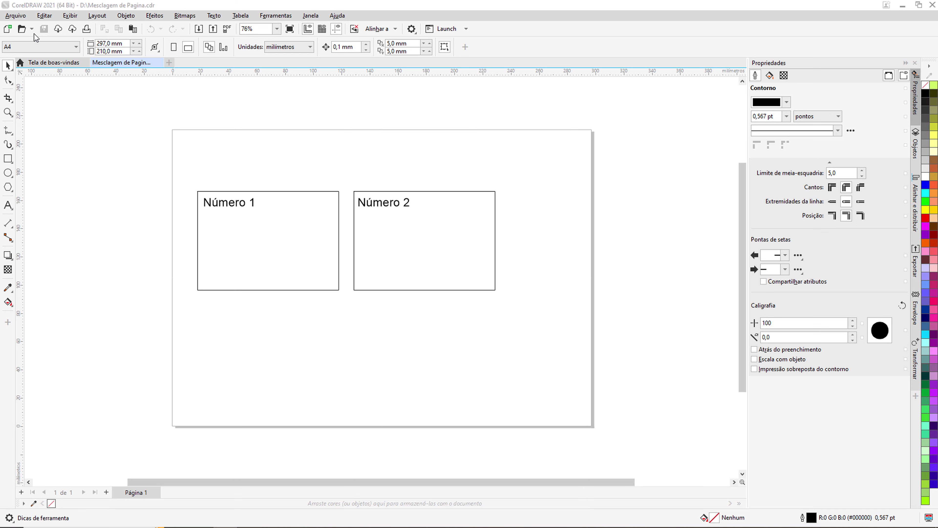
left_click(14, 17)
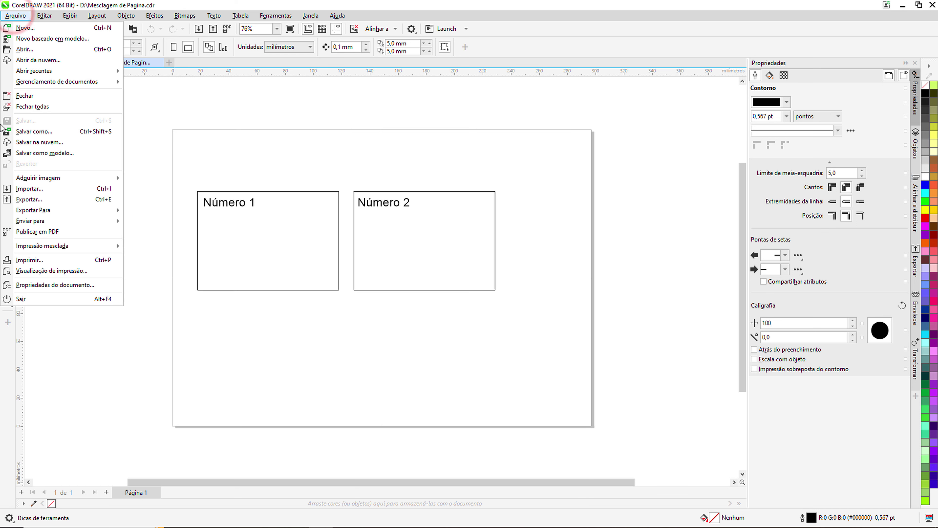
mouse_move(11, 251)
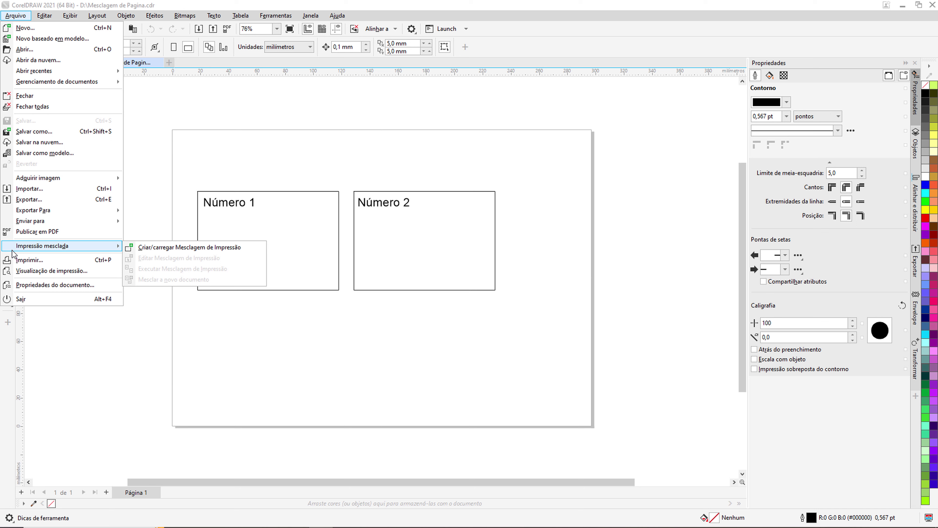
left_click(157, 251)
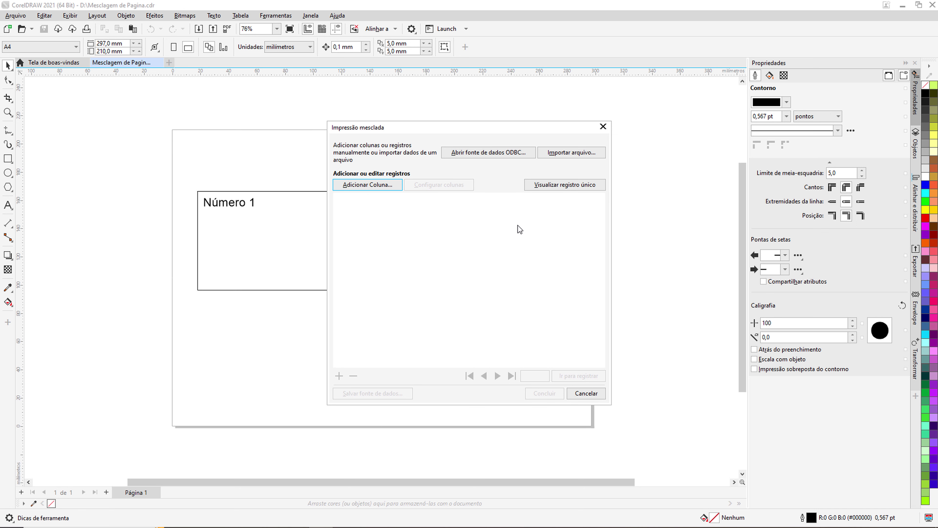
Import the comma-separated file numeros corel draw.csv from the desktop as merge data and finish the merge setup
left_click(589, 157)
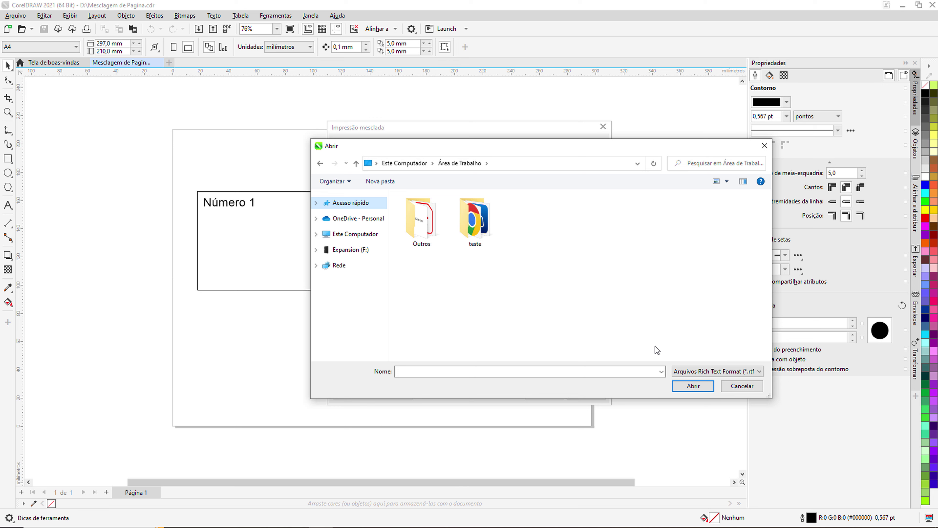
left_click(678, 372)
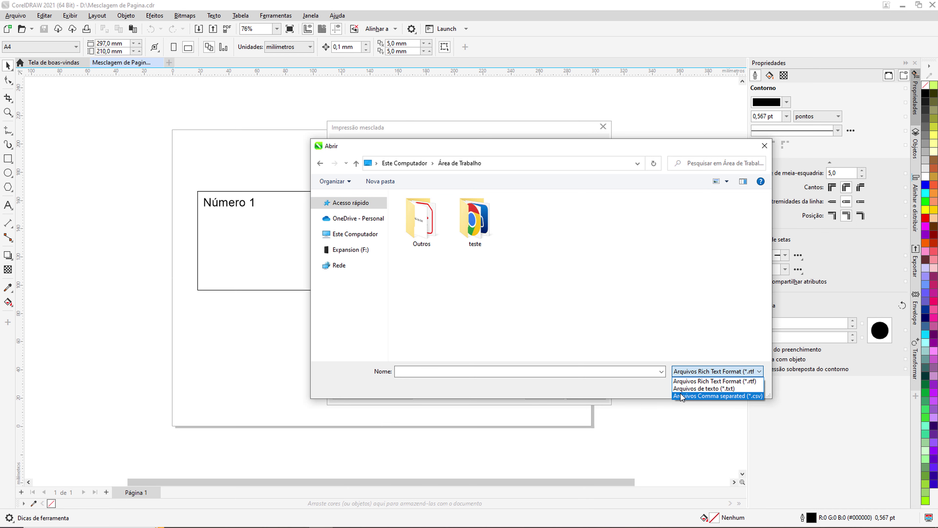
left_click(681, 396)
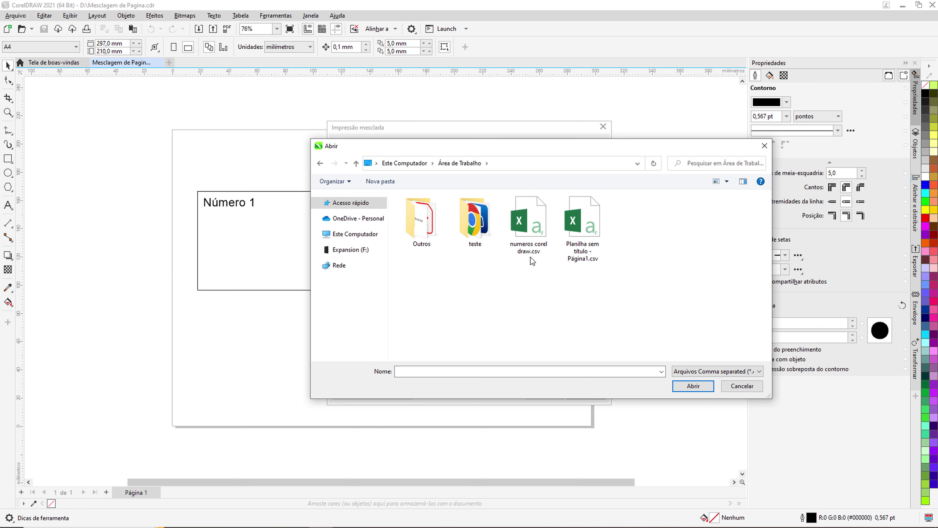
left_click(543, 225)
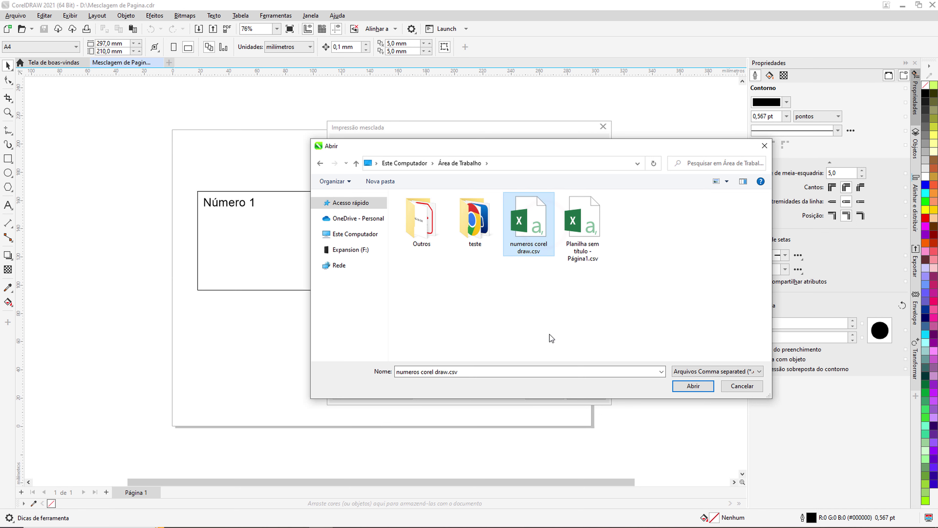
left_click(693, 386)
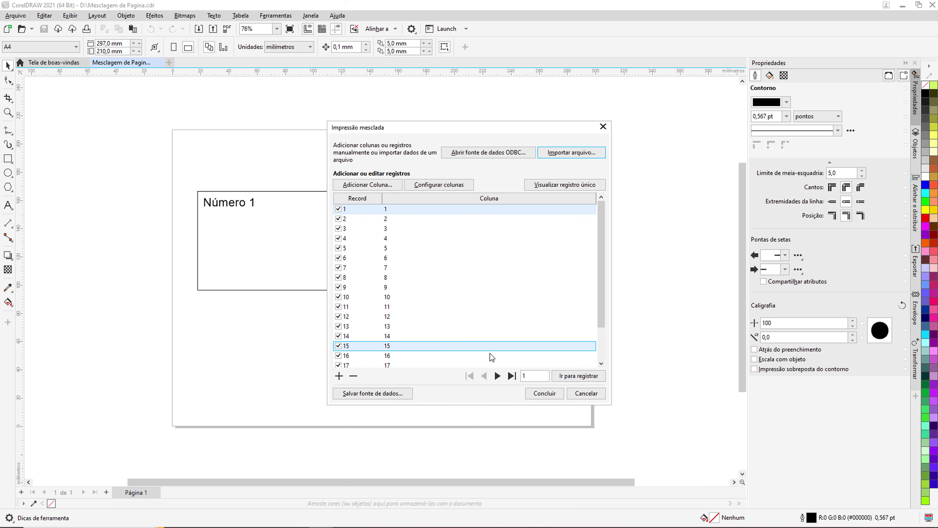
left_click(543, 394)
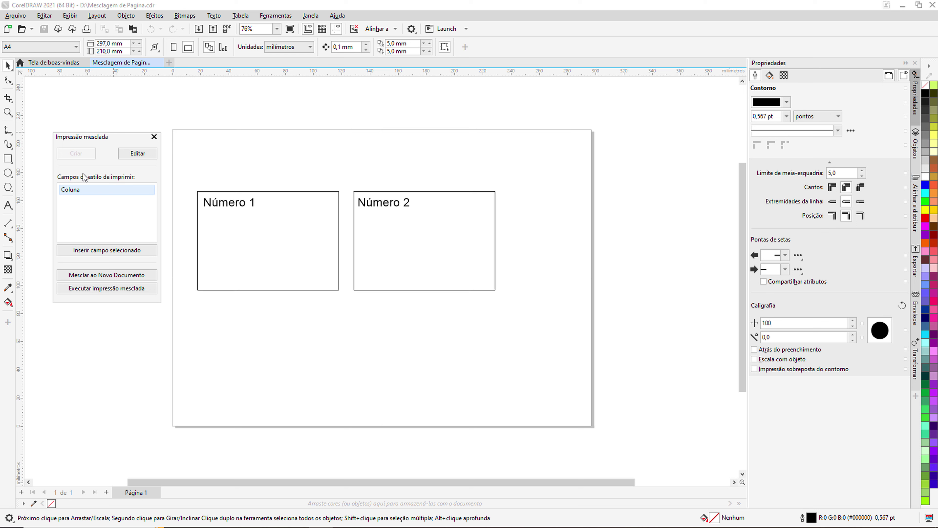
Insert the Coluna merge field in the lower part of the Número 1 box
left_click(80, 252)
left_click(220, 274)
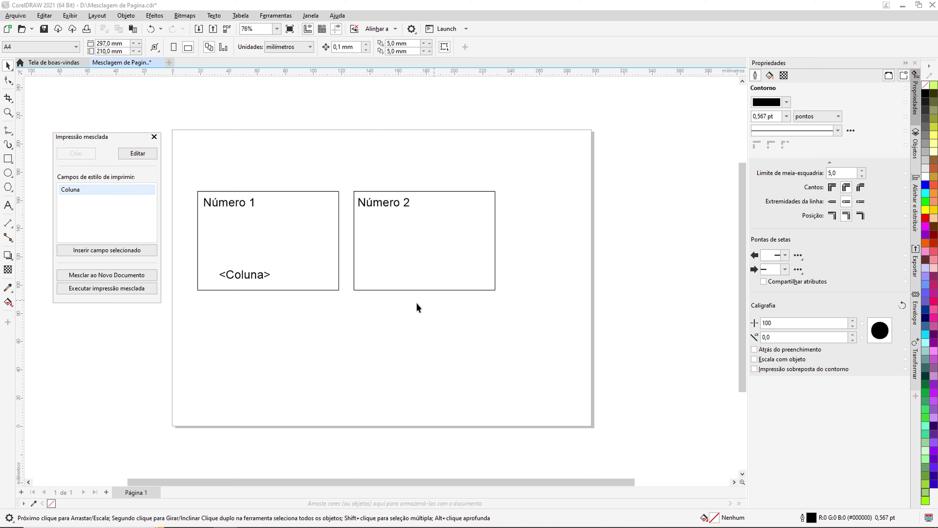
Try to place the Coluna merge field in the Número 2 box and undo it
left_click(249, 275)
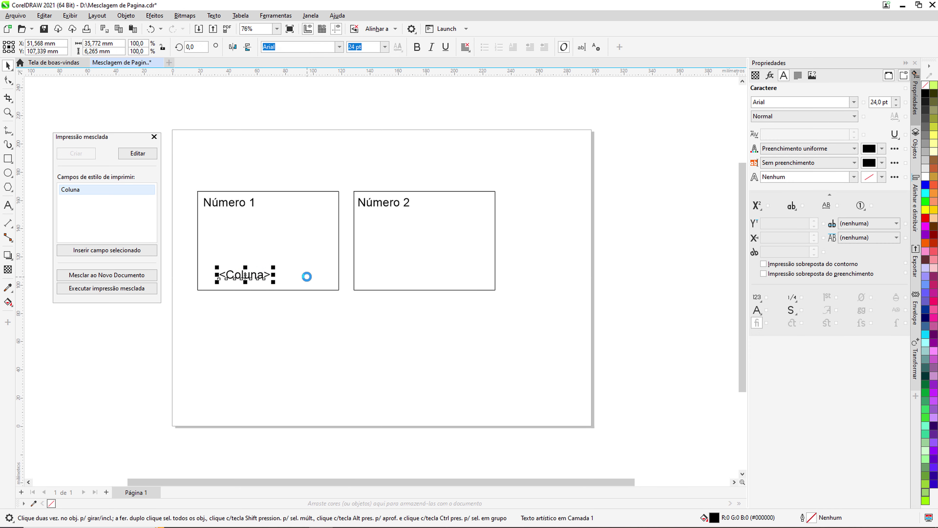
left_click_drag(231, 275, 377, 274)
key("ctrl+z")
left_click(293, 325)
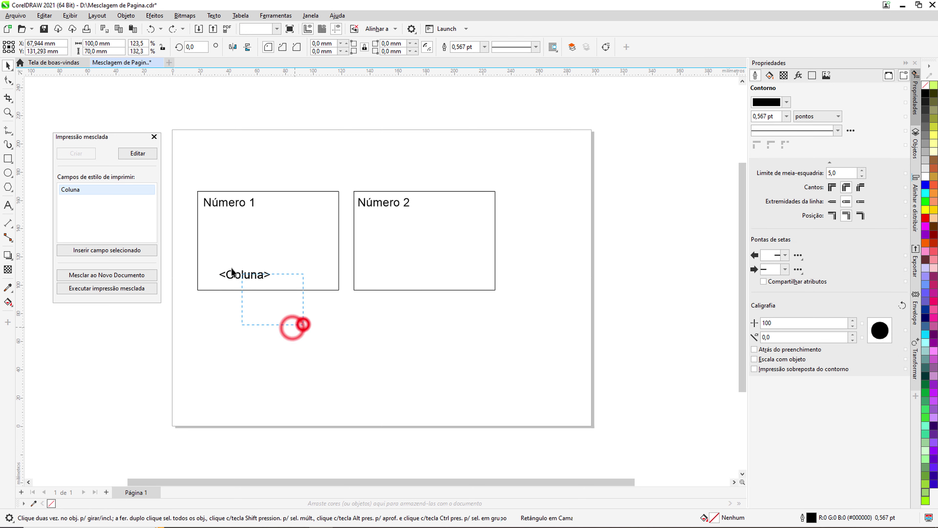
Copy the Coluna merge field from the Número 1 box into the lower part of the Número 2 box
left_click(244, 276)
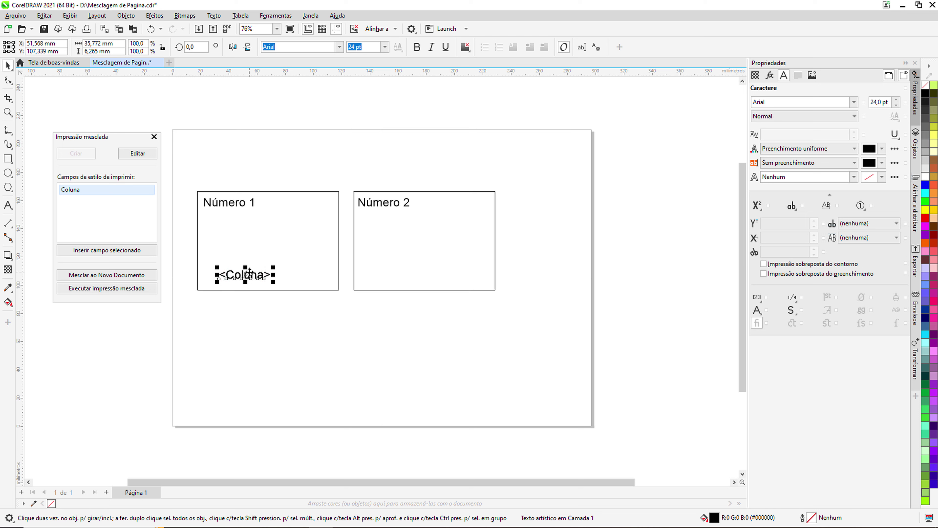
left_click_drag(249, 274, 396, 273)
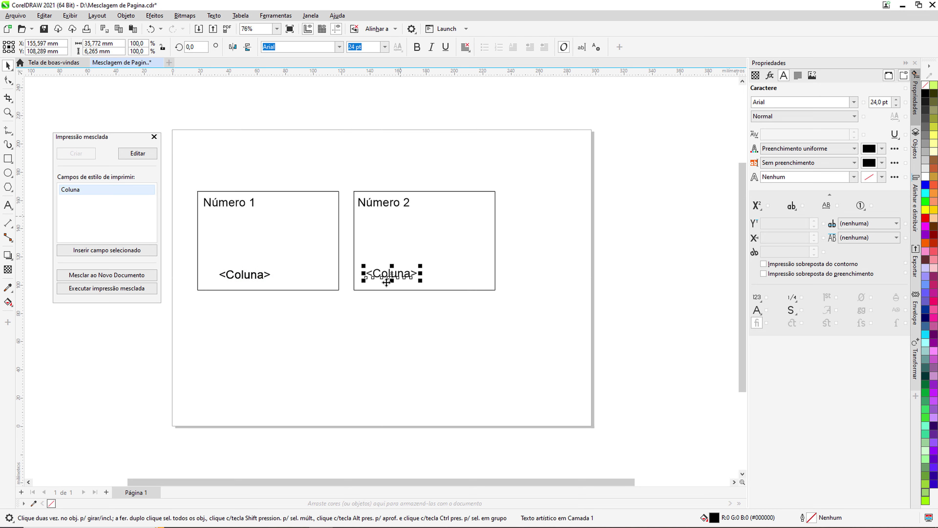
left_click(347, 286)
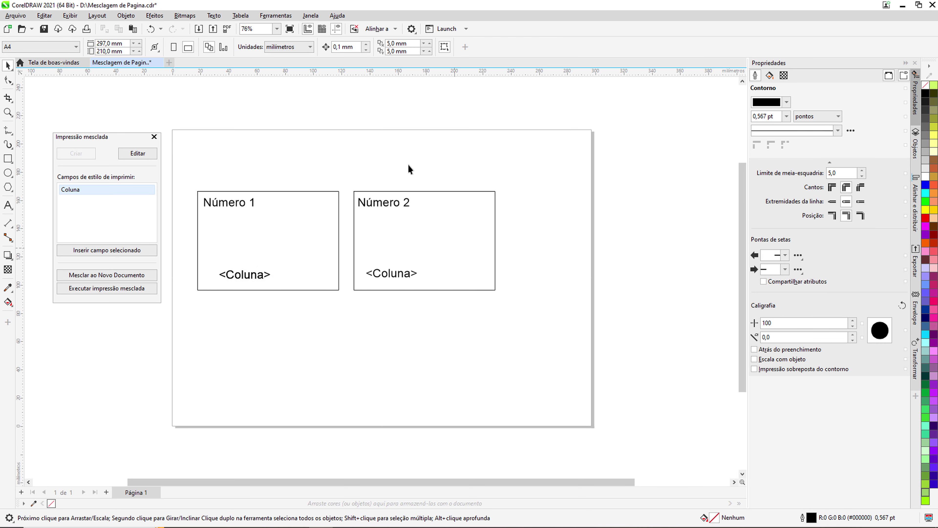
Start performing the print merge and choose Microsoft Print to PDF as the printer
left_click(79, 294)
key("ctrl+p")
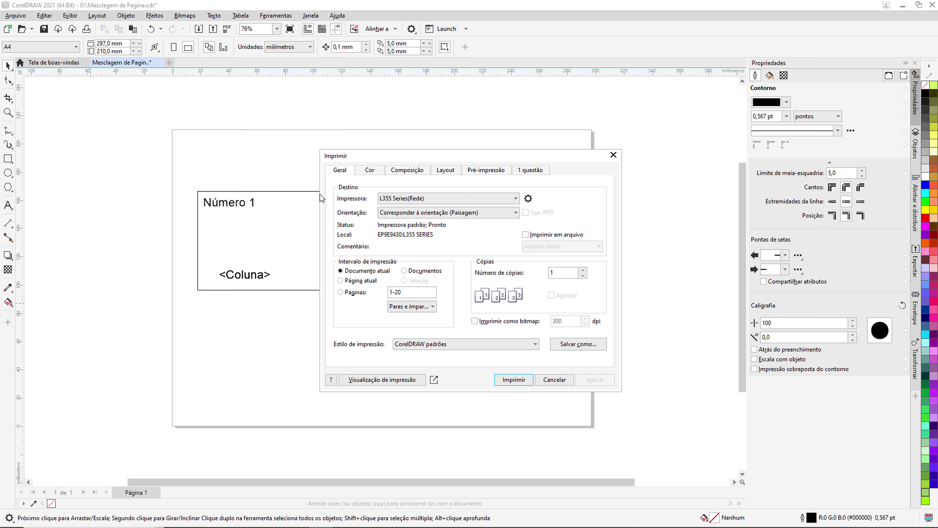
left_click(432, 197)
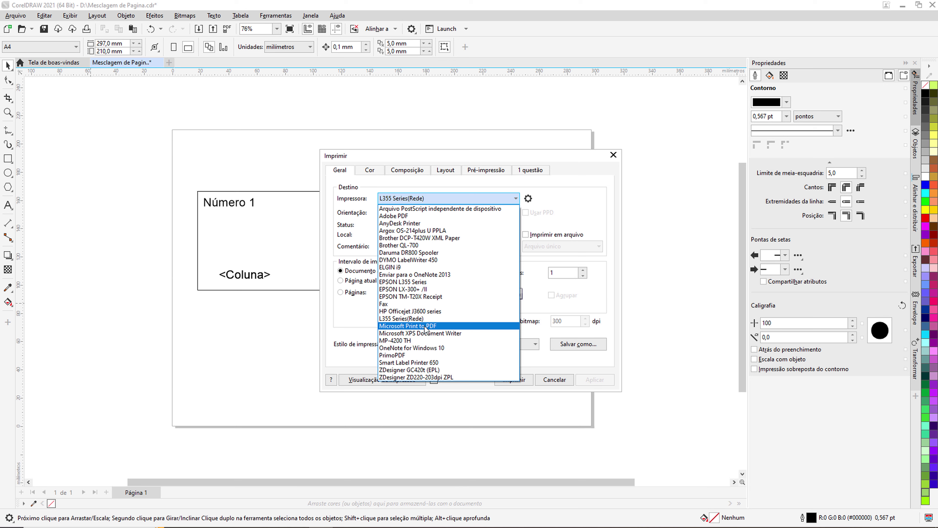
left_click(391, 326)
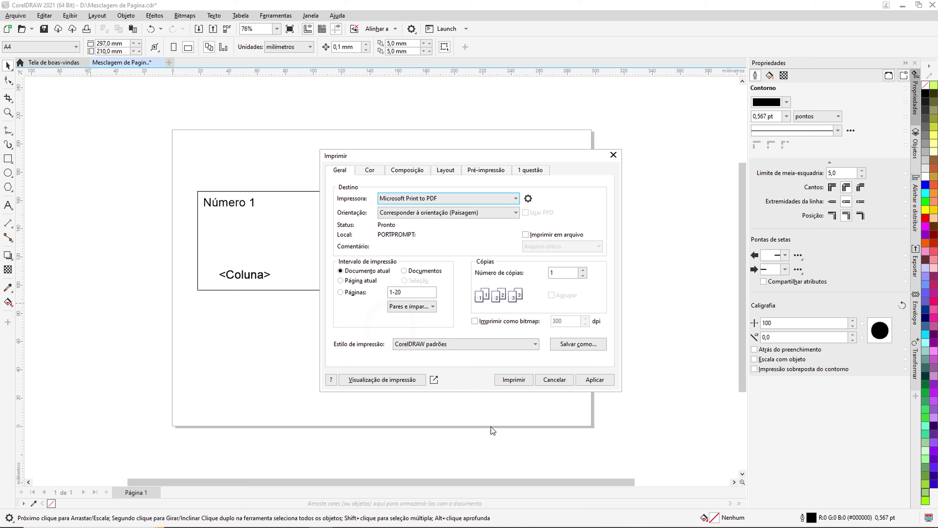
left_click(412, 292)
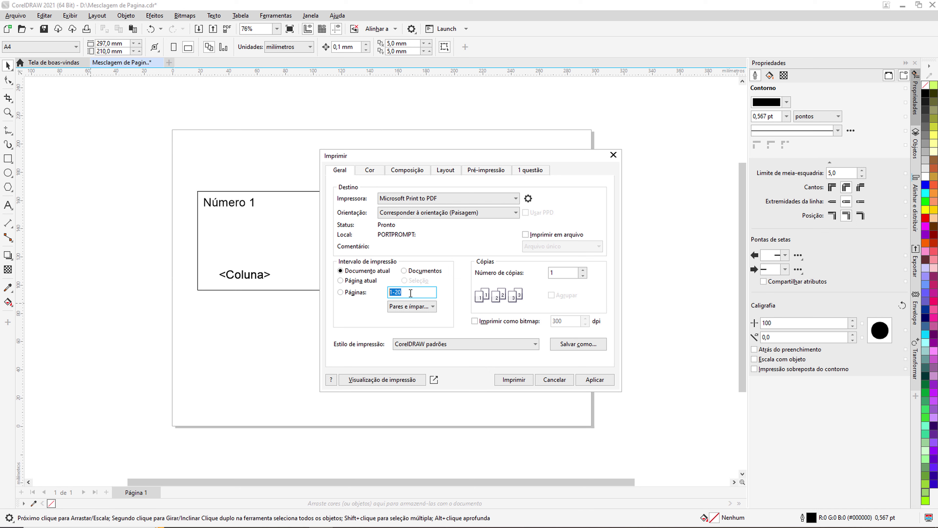
Print the merged document and save the PDF output on the desktop as teste 2
left_click(515, 379)
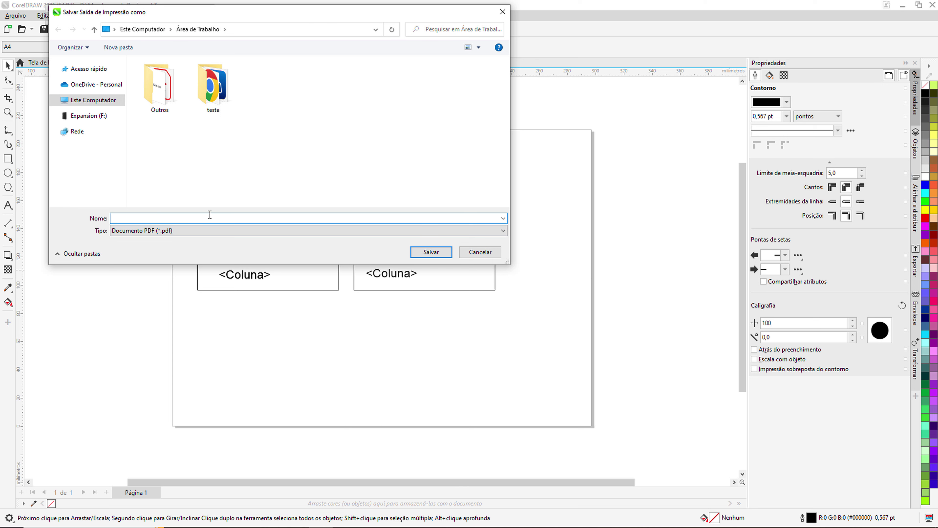
type("te")
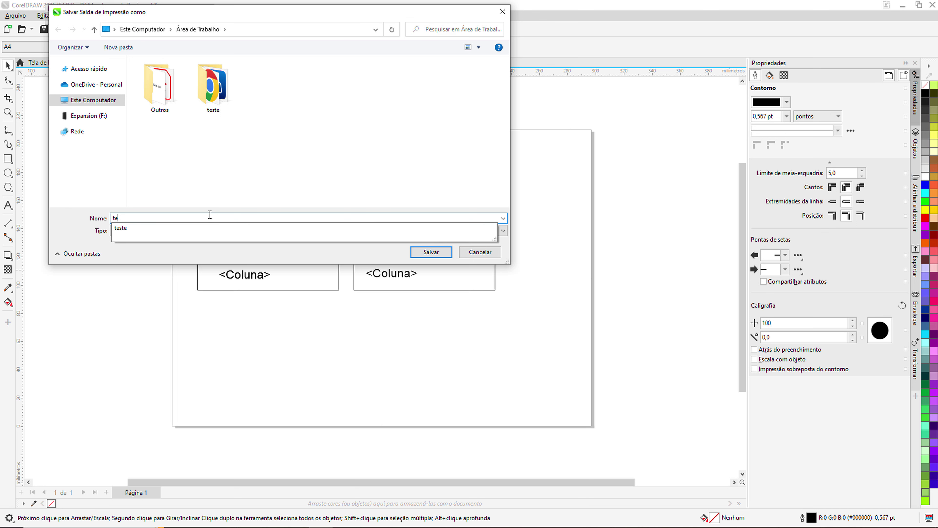
type("ste 2")
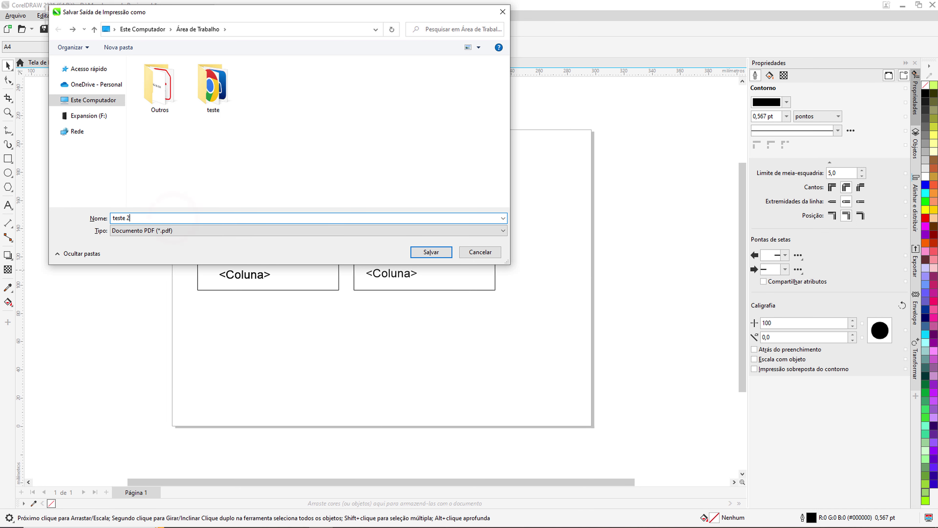
key("Return")
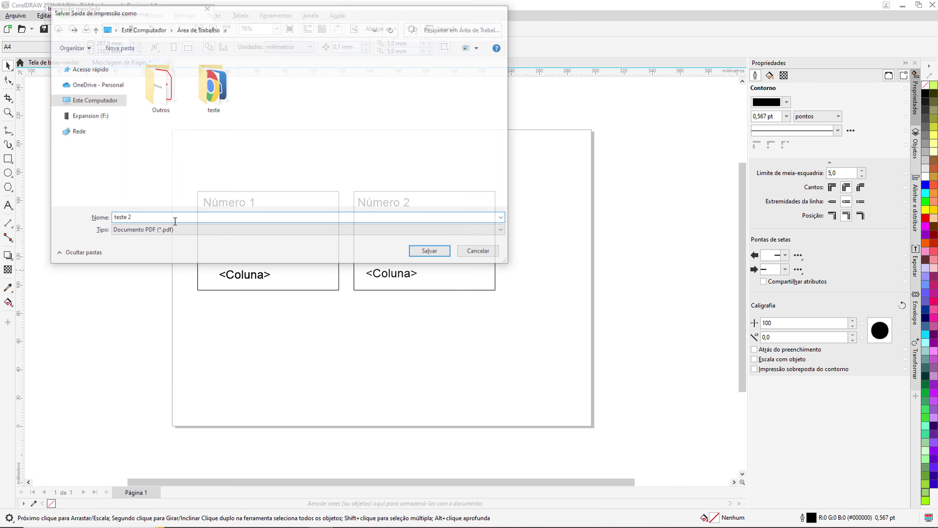
Switch to the desktop, open teste 2.pdf and check the numbers in both boxes through the last page
key("super+d")
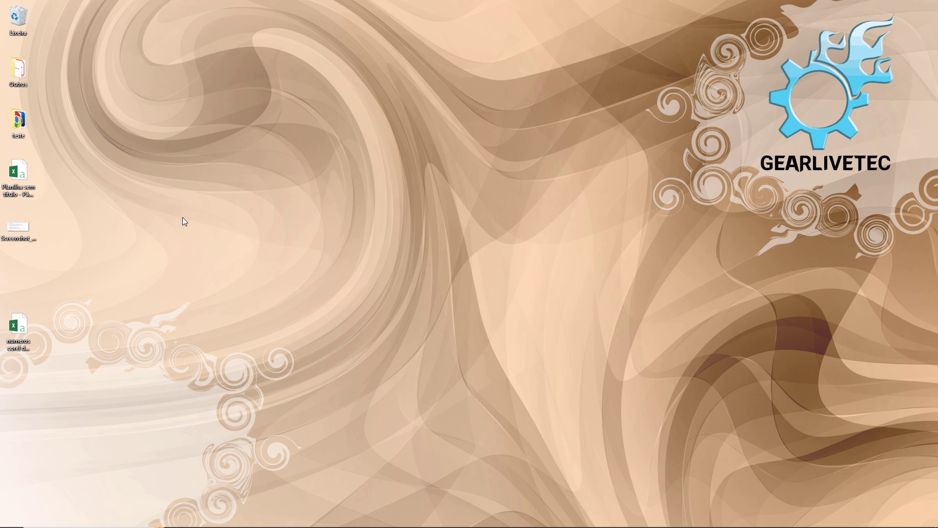
left_click(111, 272)
left_click(26, 281)
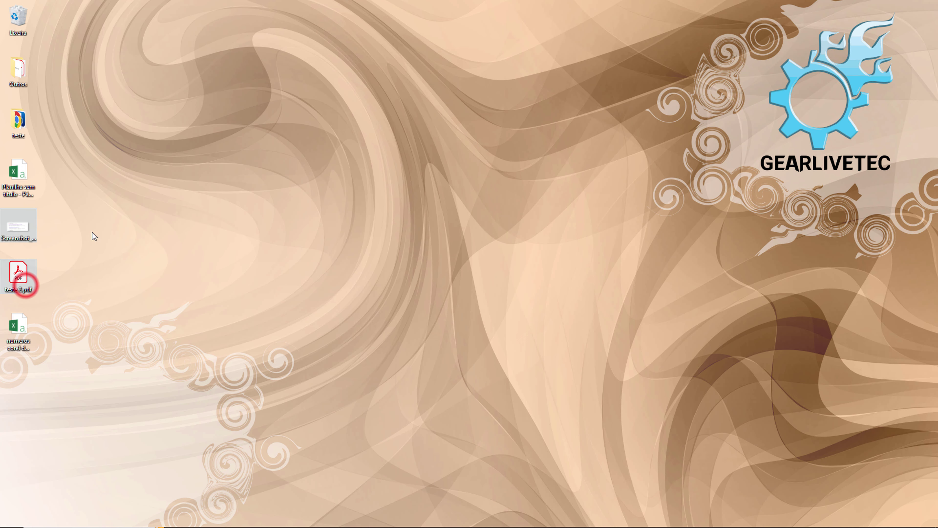
left_click_drag(27, 280, 175, 227)
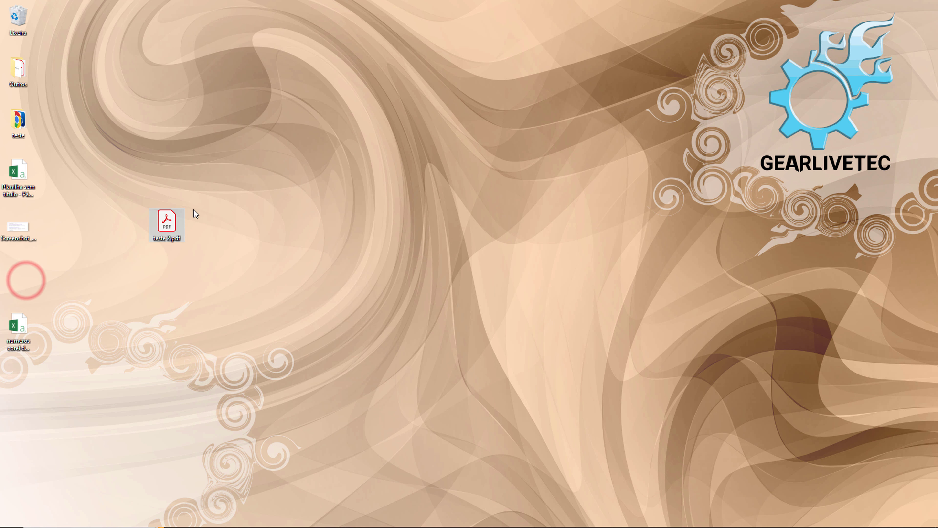
double_click(167, 221)
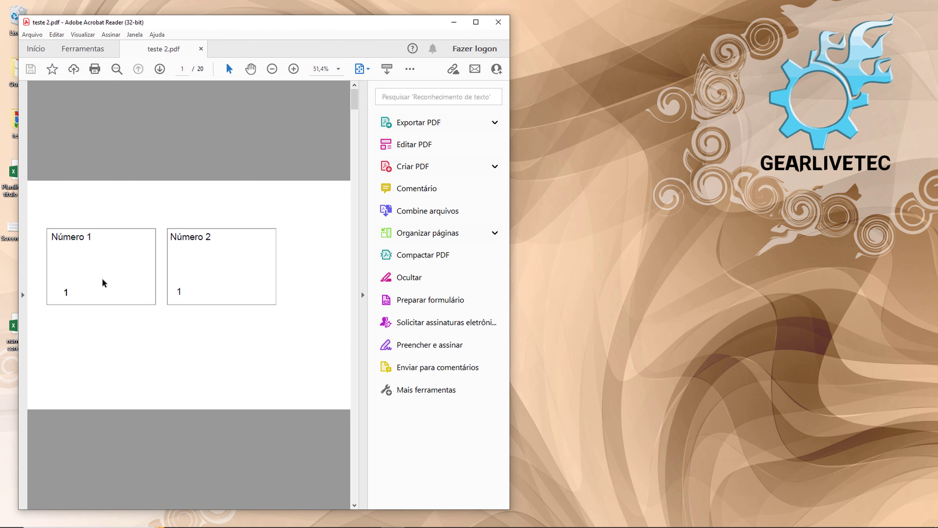
scroll(89, 299, "down", 3)
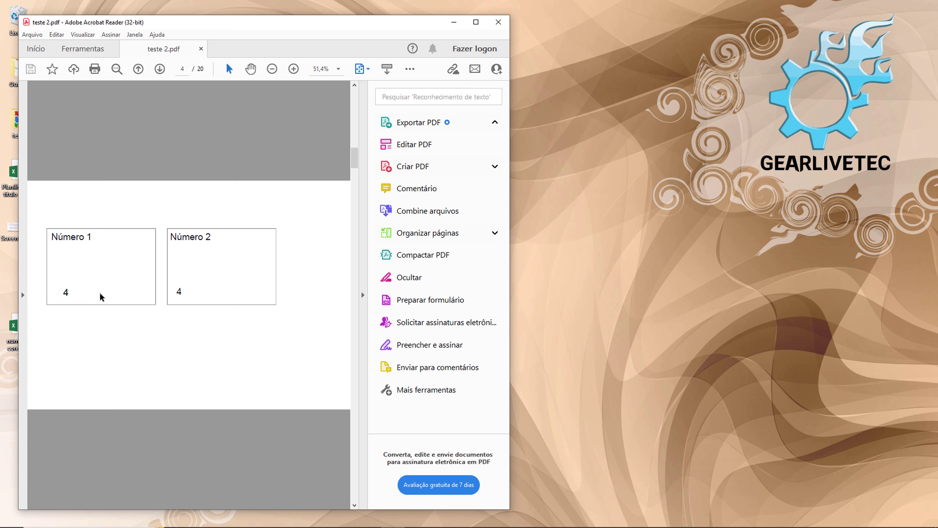
scroll(111, 298, "down", 2)
scroll(132, 301, "down", 10)
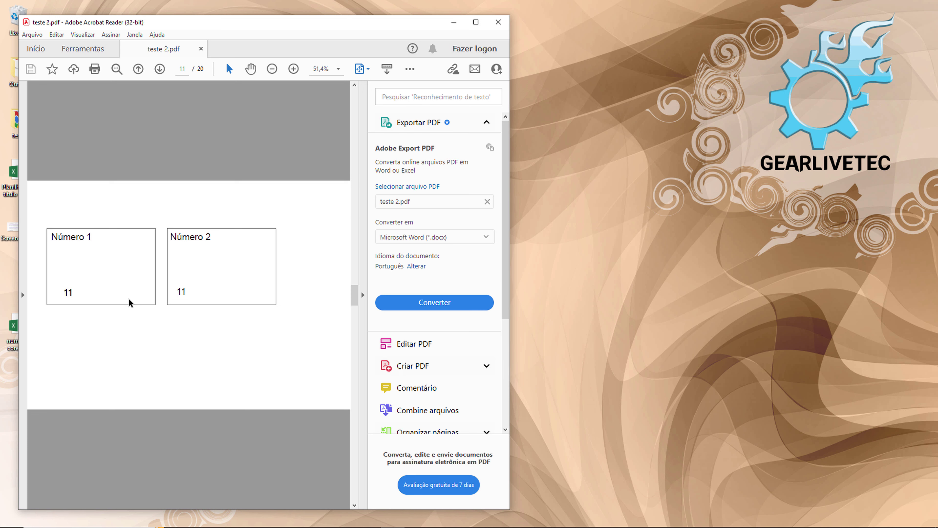
scroll(128, 306, "down", 4)
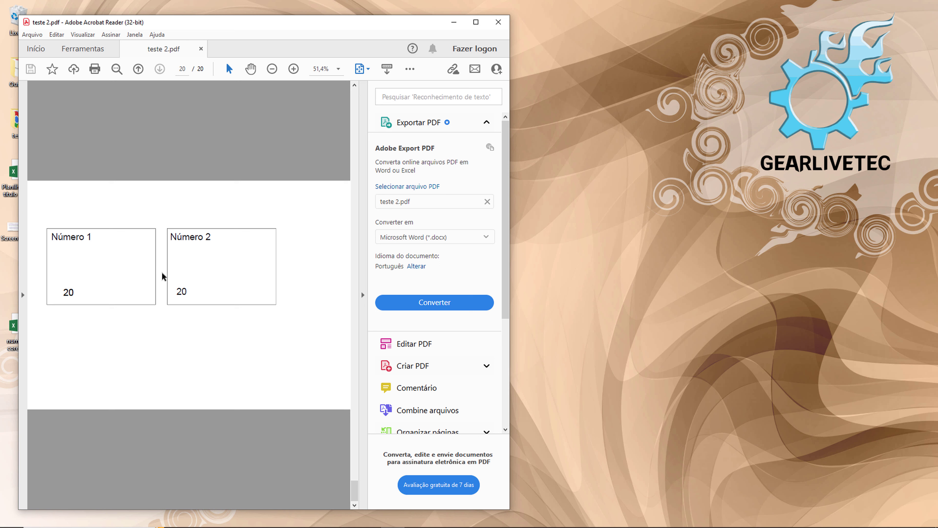